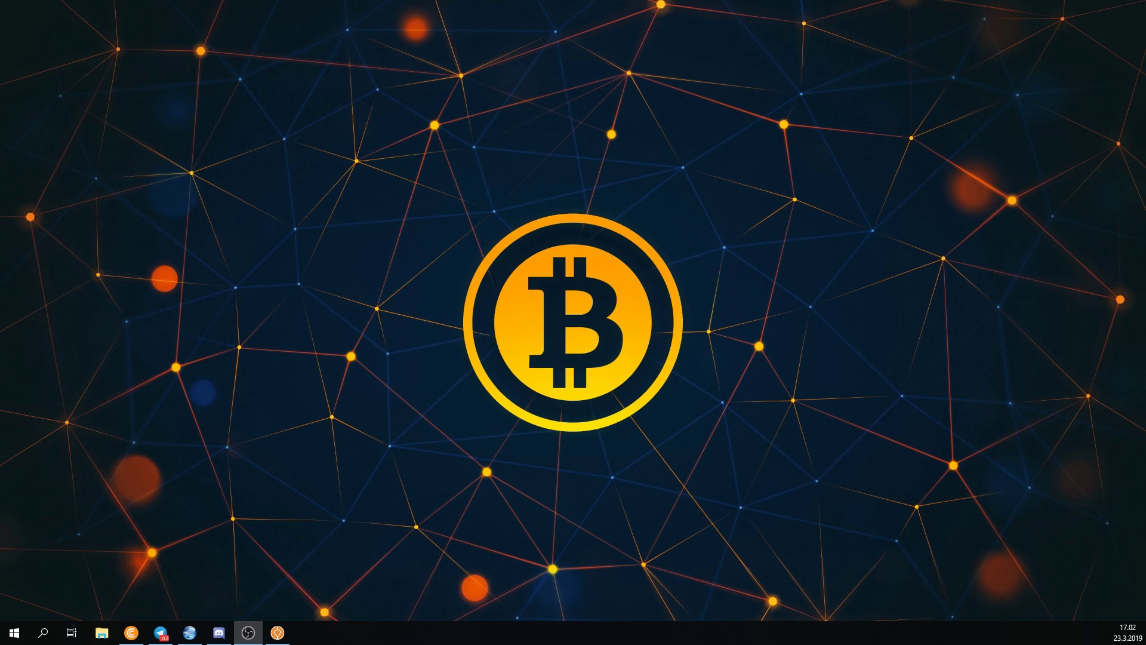
- Switch to the Cudo Miner window showing the 30,112 satoshi balance and GPU device table
key("alt+Tab")
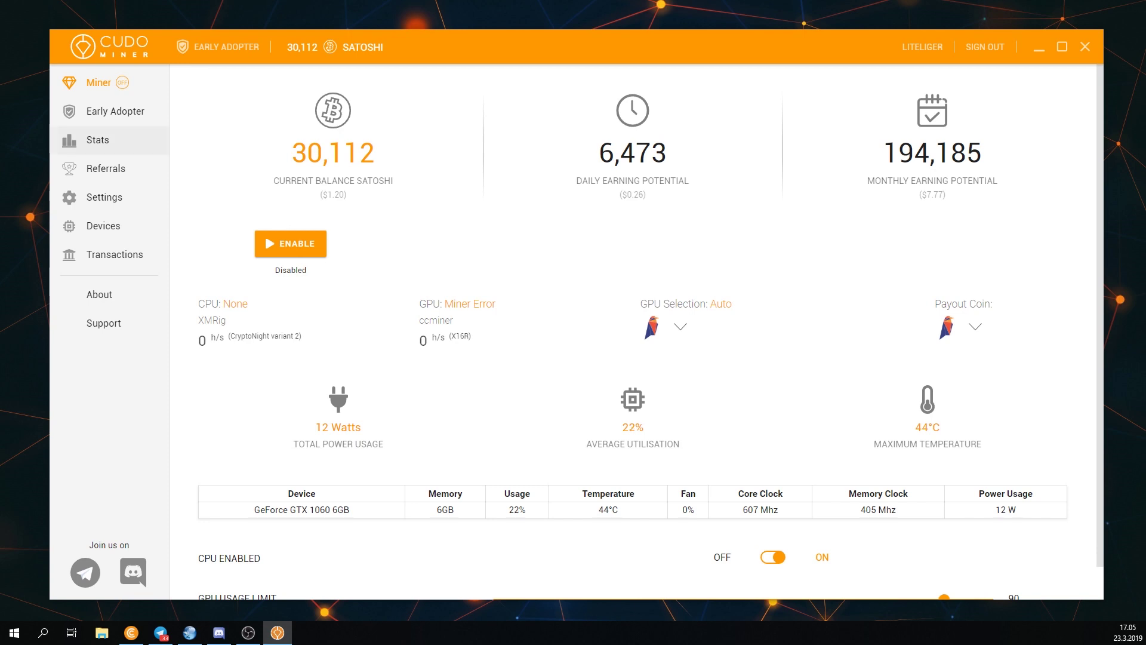
- View the Early Adopter benefits, then go to Referrals (7 completed) and select the referral link
left_click(115, 111)
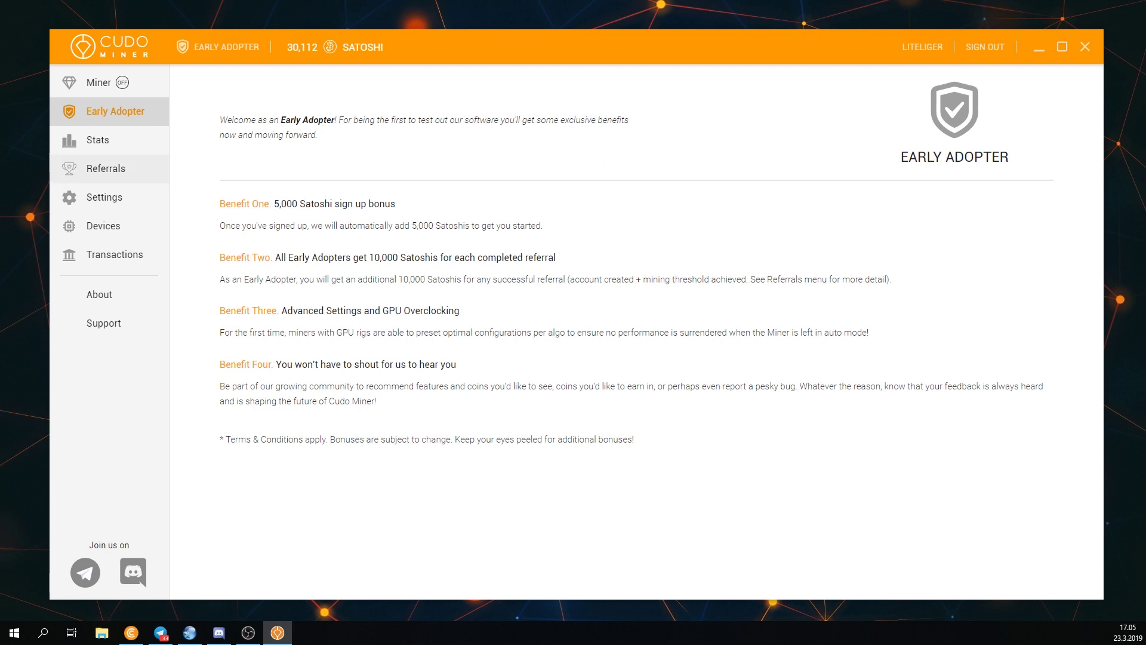
left_click(106, 168)
left_click_drag(230, 327, 396, 328)
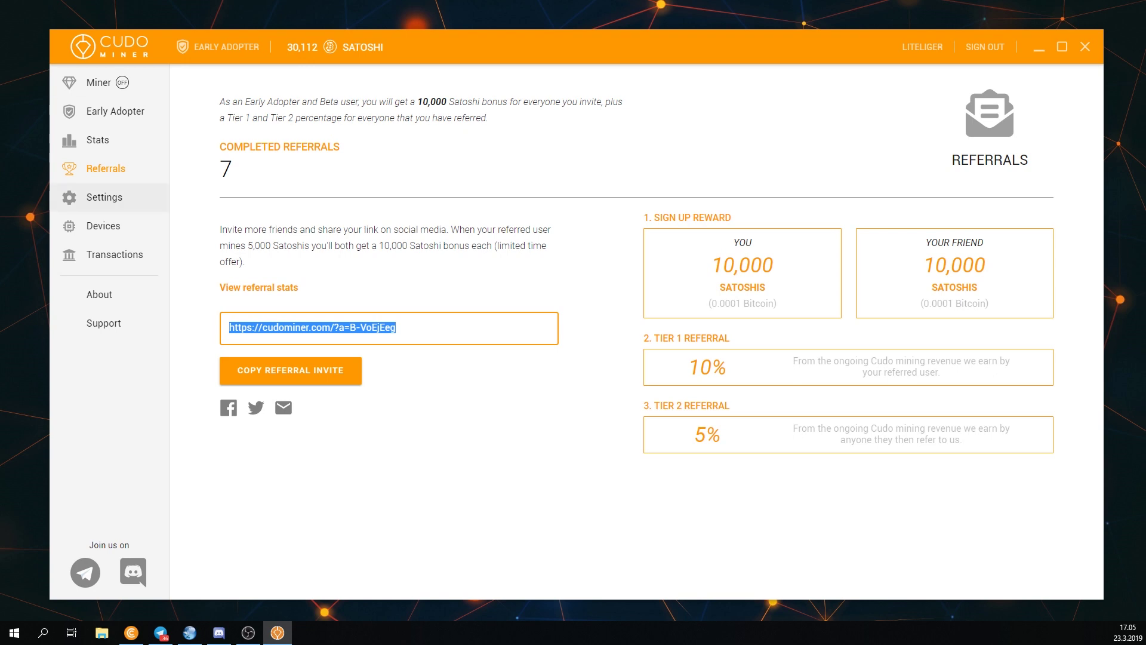
- In Settings, lower the GPU Usage Limit from 90 to 85 and review the algorithm settings
left_click(104, 197)
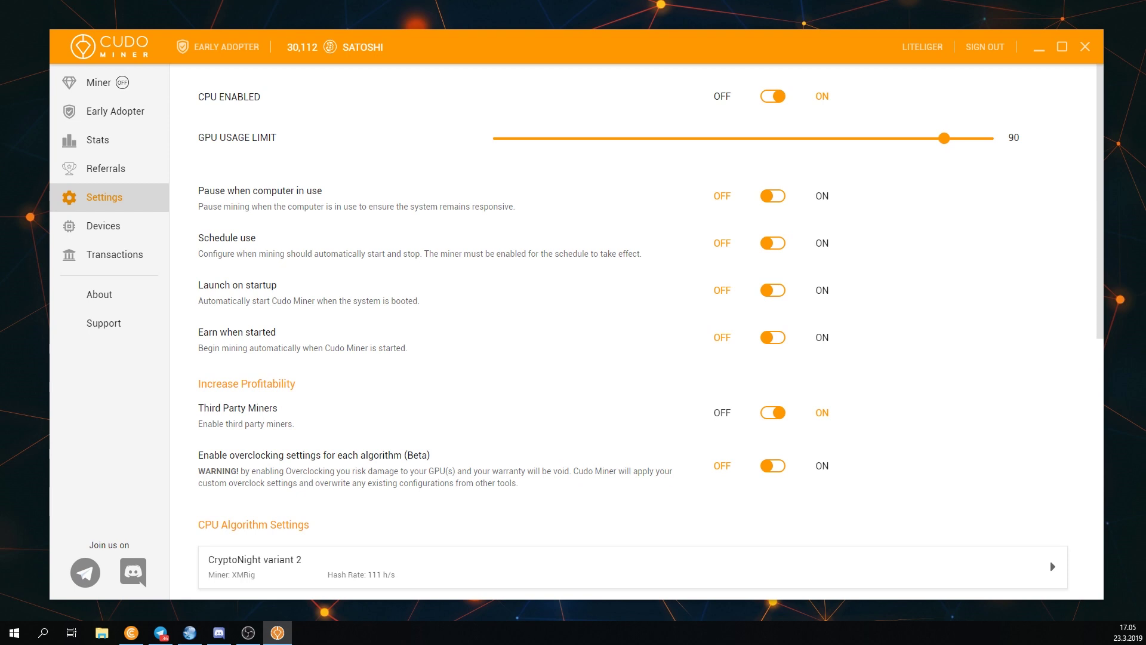
left_click_drag(944, 138, 919, 138)
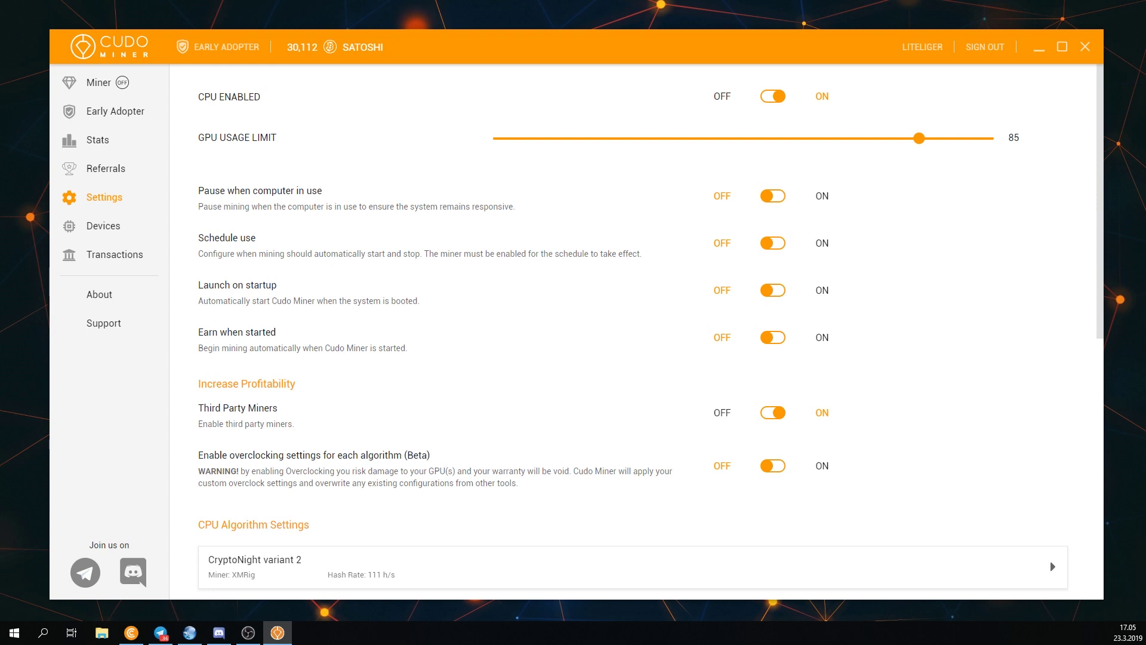
scroll(632, 331, "down", 2)
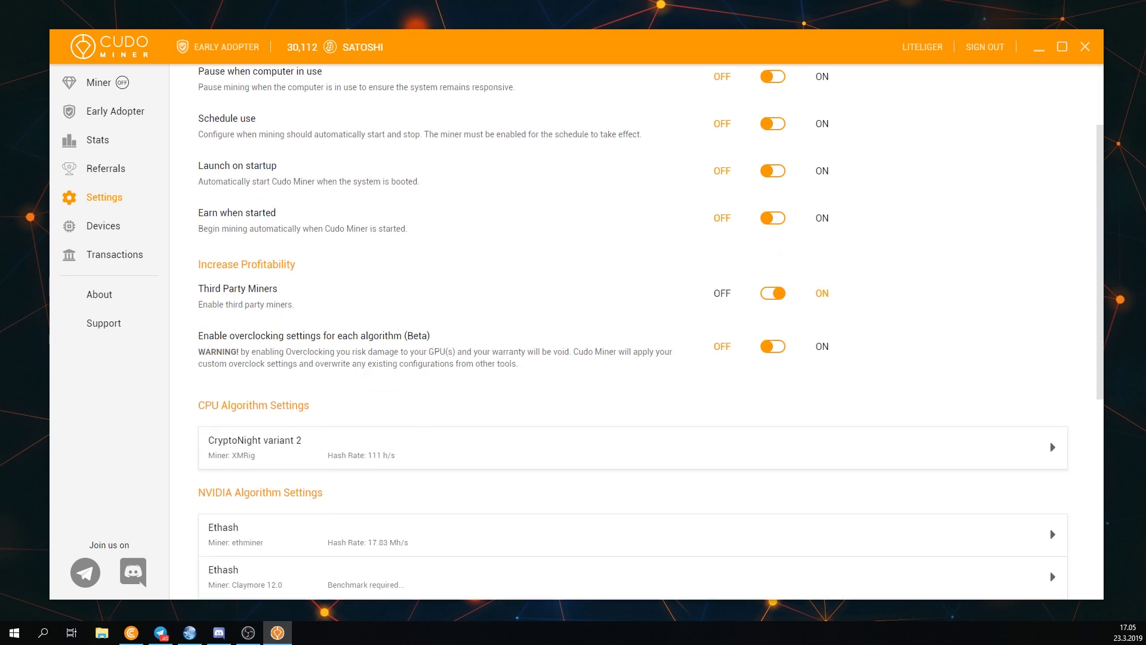
scroll(633, 332, "down", 1)
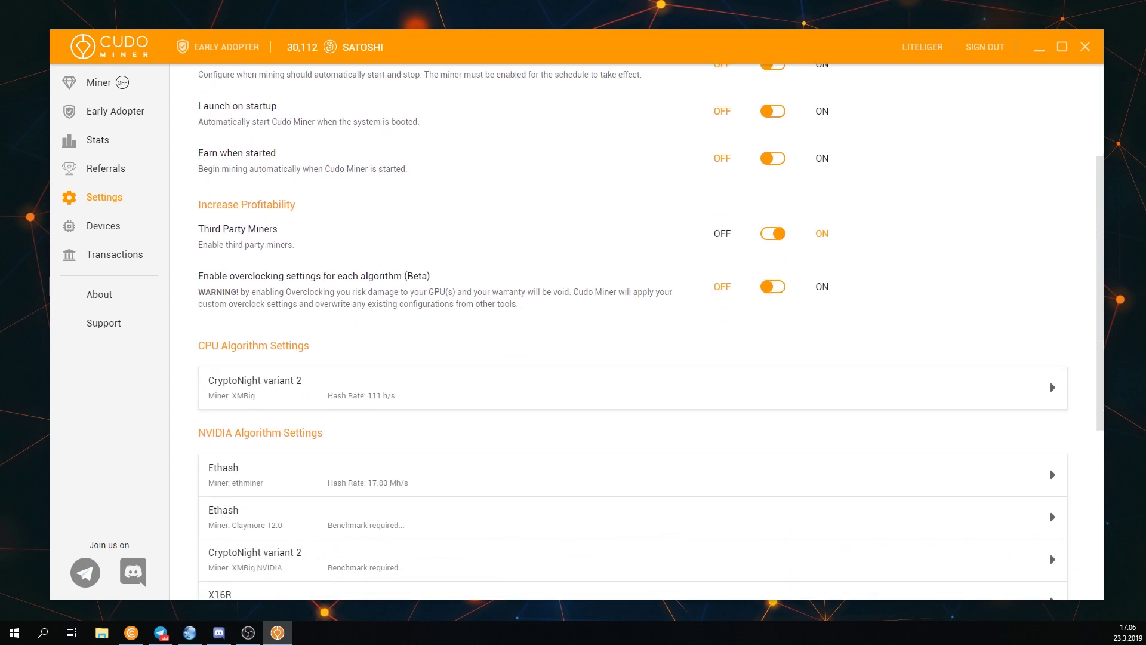
scroll(633, 331, "down", 2)
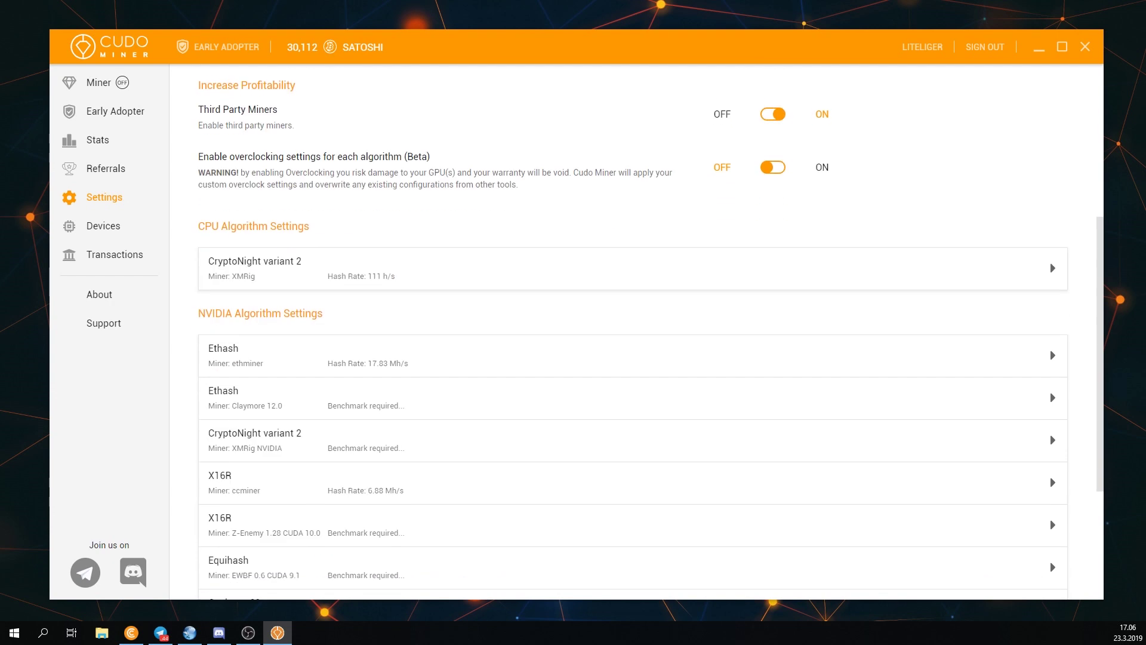
scroll(633, 239, "down", 2)
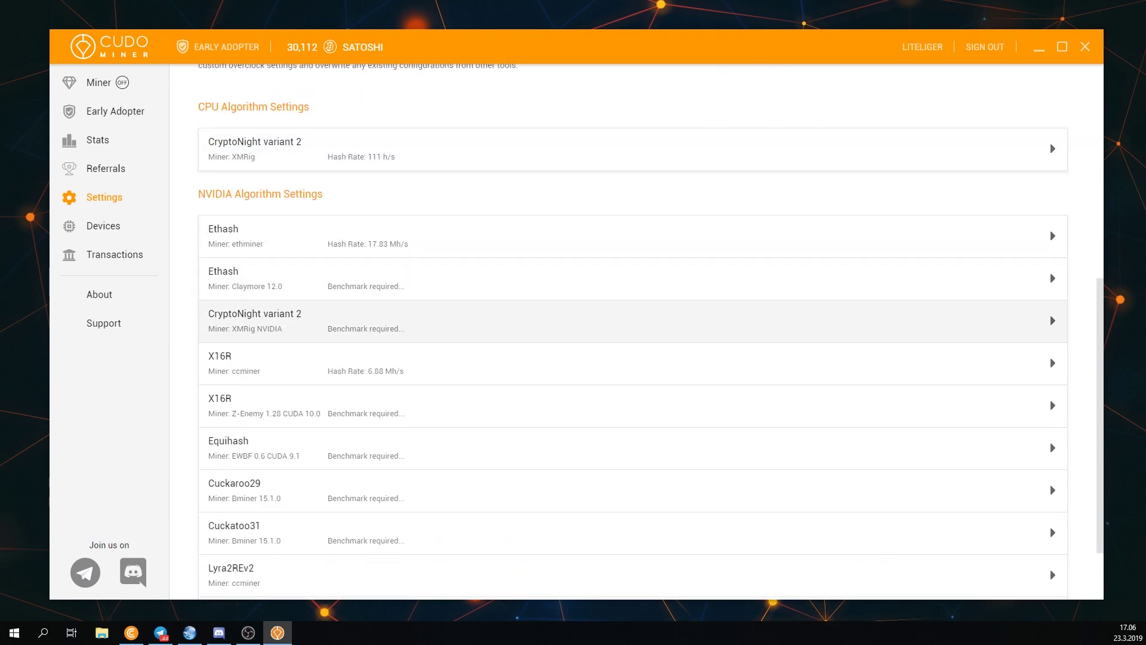
scroll(632, 316, "down", 2)
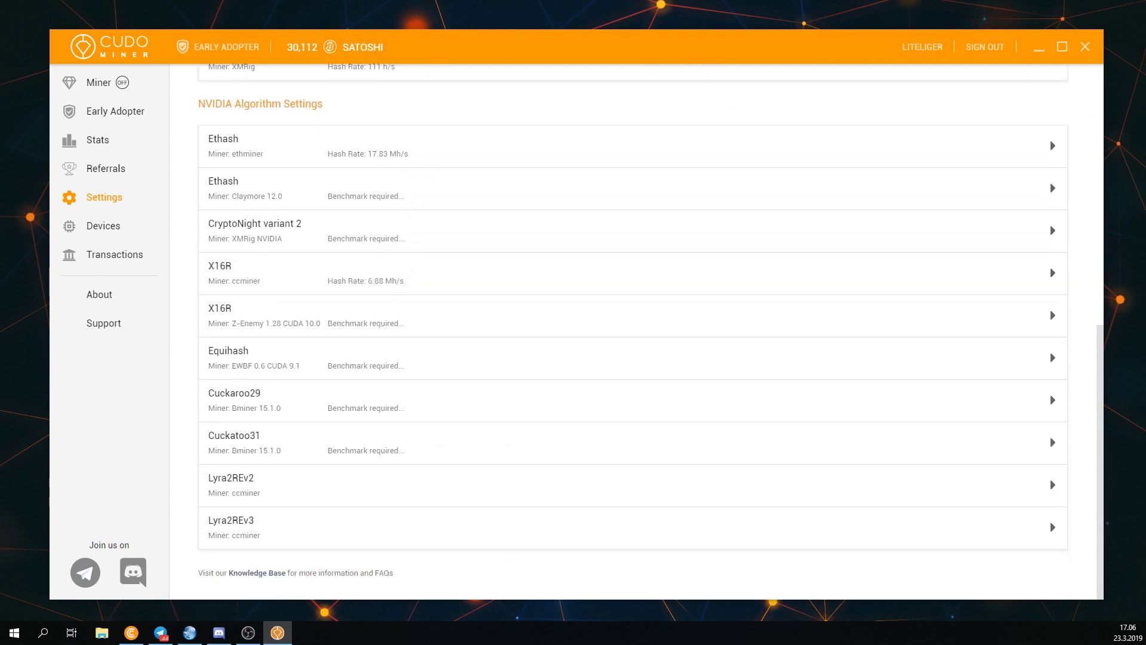
scroll(633, 323, "up", 3)
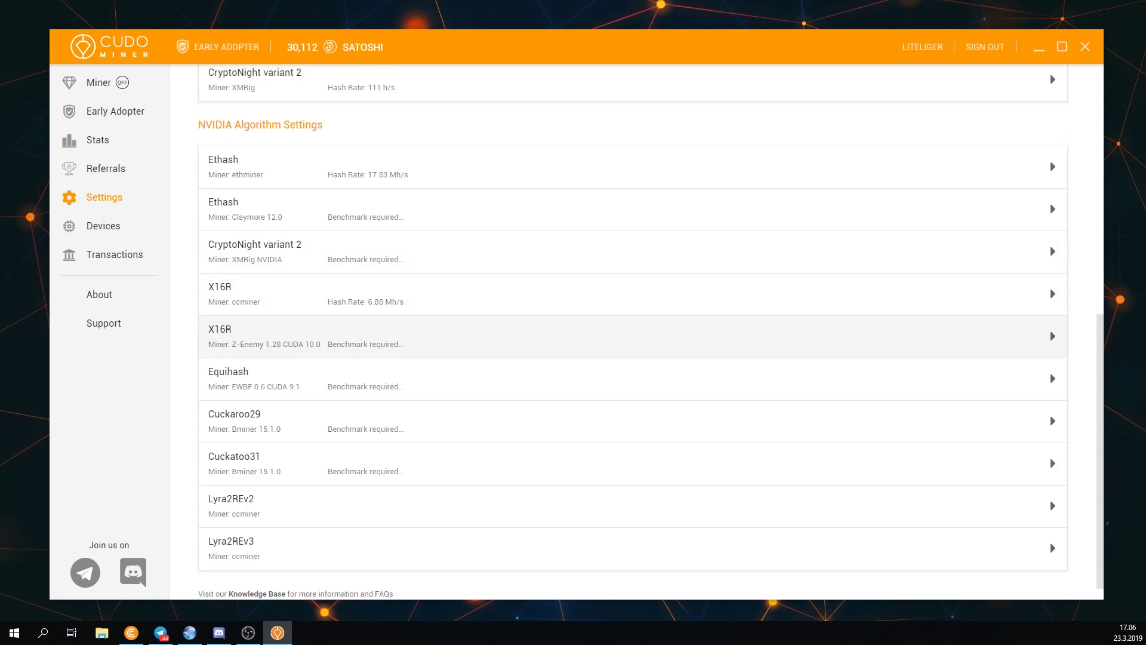
scroll(633, 329, "up", 1)
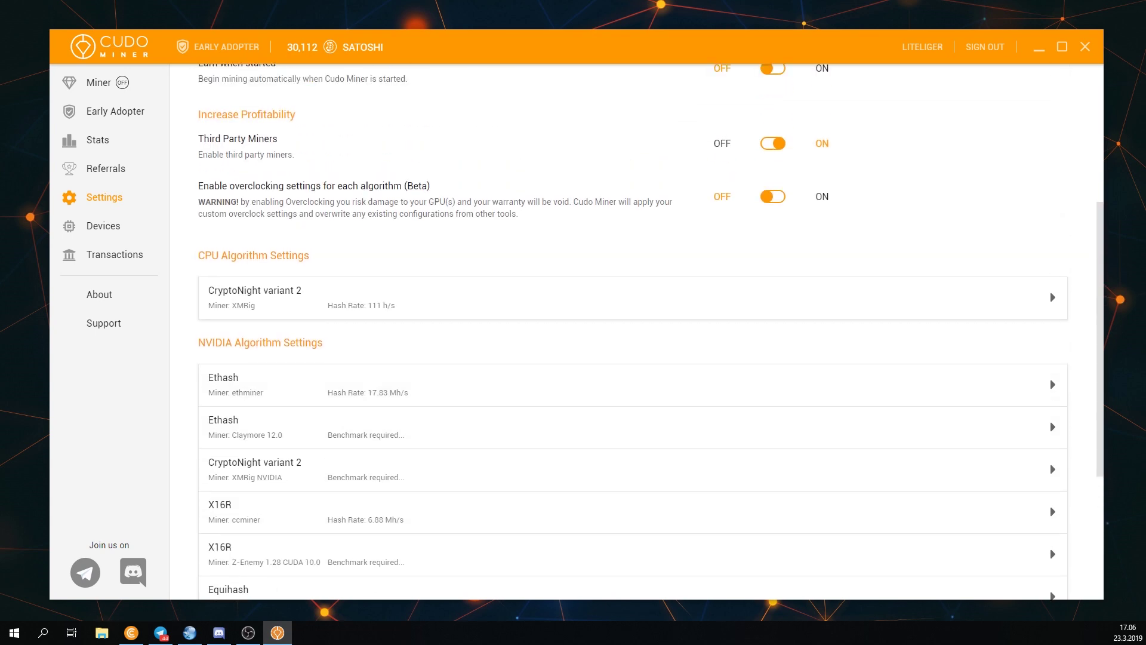
scroll(633, 328, "up", 2)
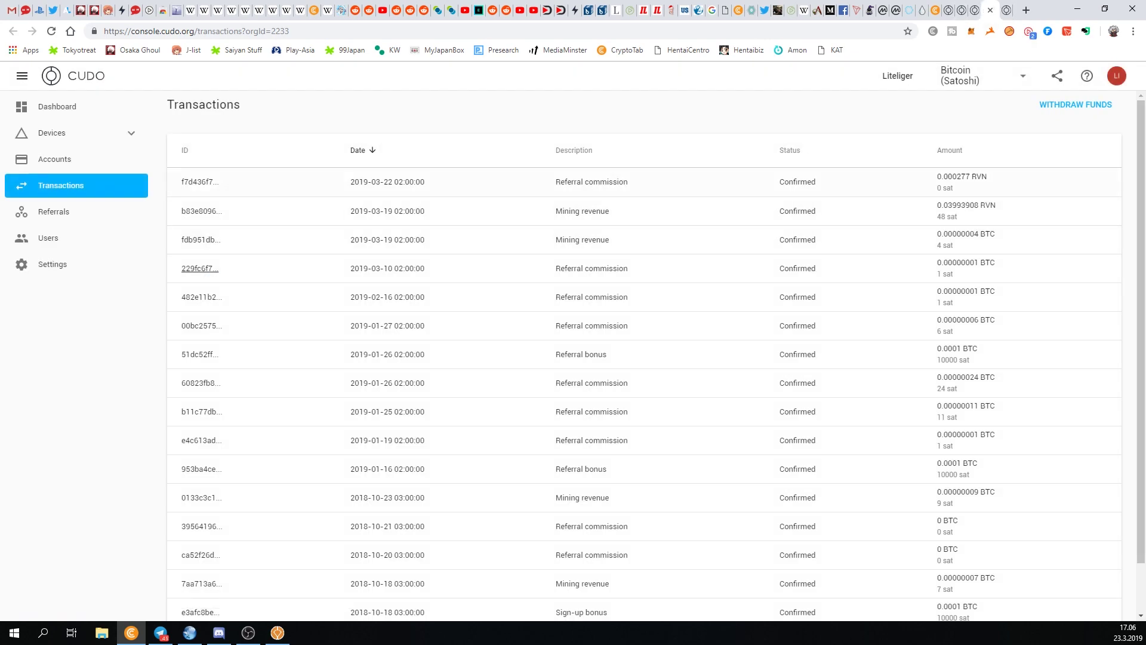
- Browse the console's Devices, Dashboard, Referrals, Users and Account Settings pages, ending on coin Accounts
scroll(200, 268, "down", 1)
scroll(200, 268, "up", 1)
left_click(53, 132)
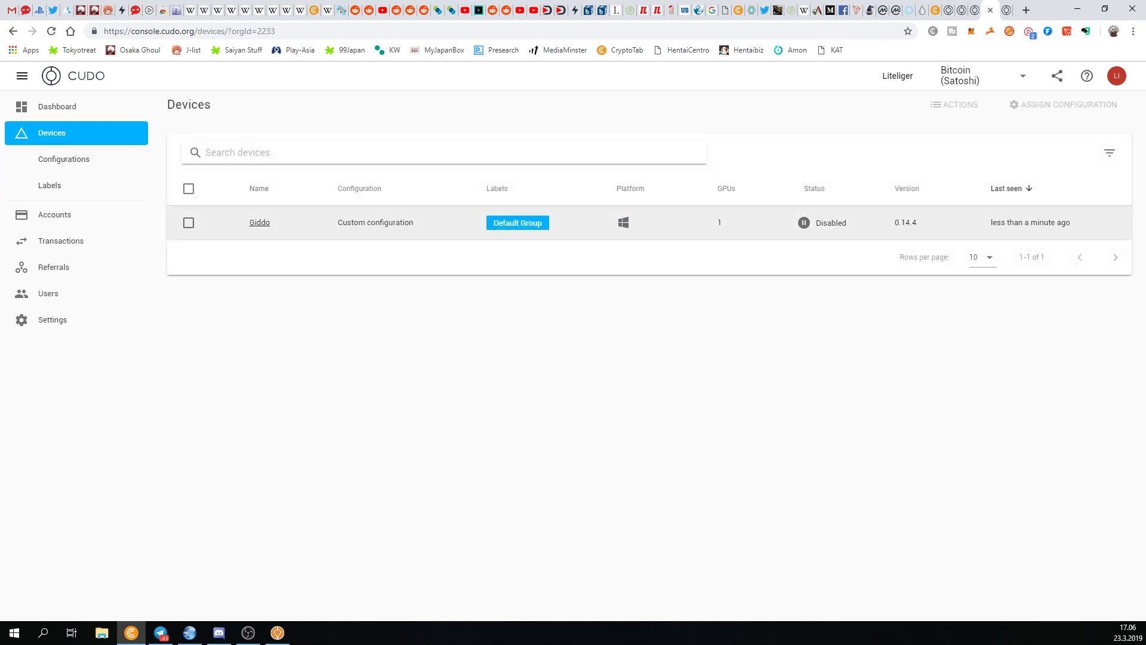
left_click(57, 106)
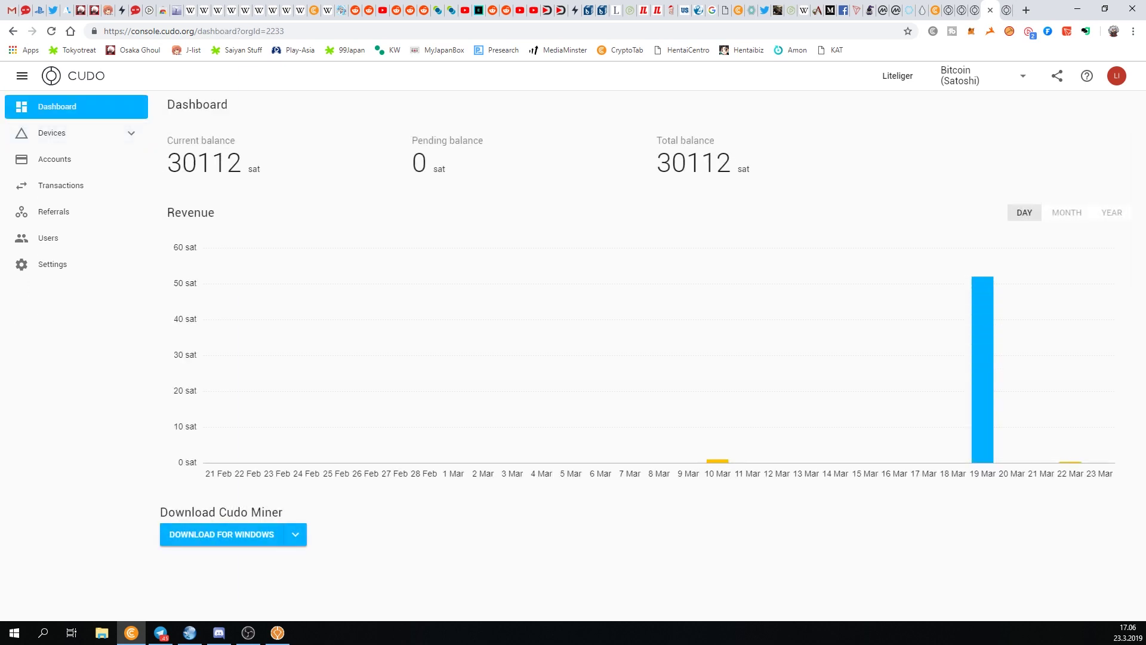
left_click(54, 211)
scroll(657, 352, "down", 1)
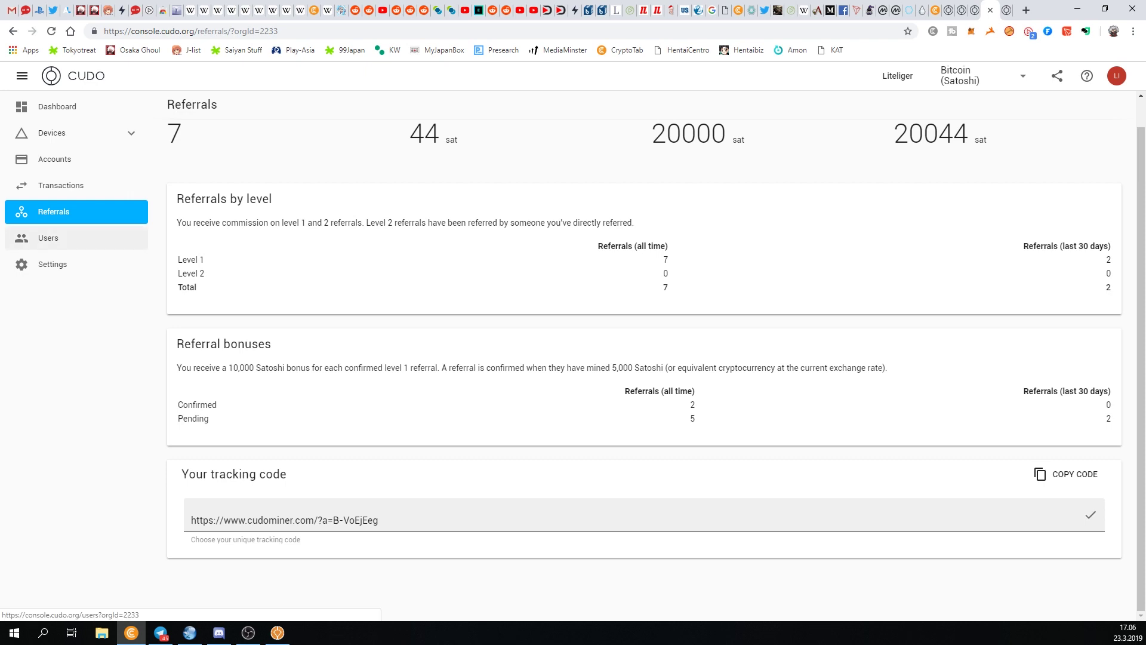
left_click(48, 238)
left_click(52, 263)
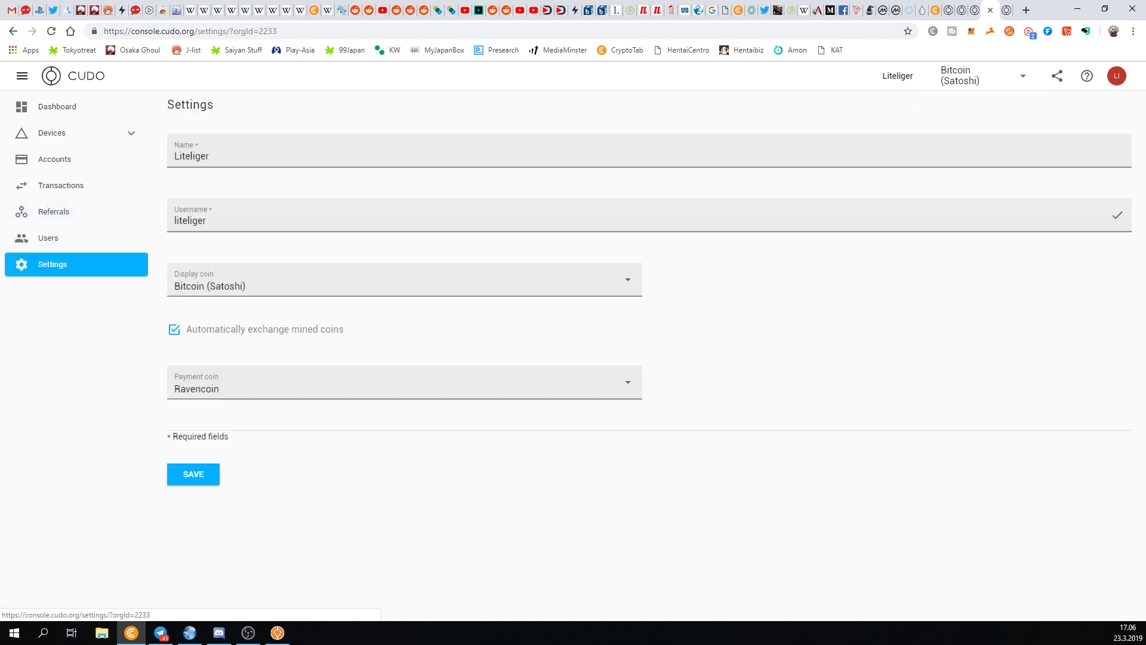
left_click(48, 238)
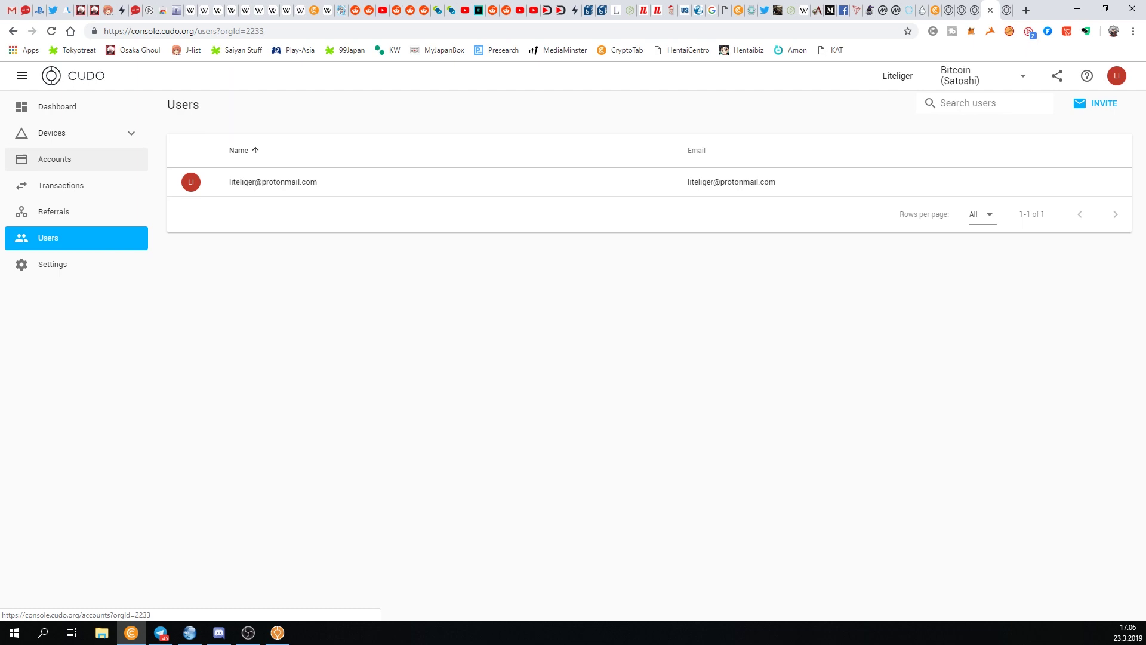
left_click(129, 132)
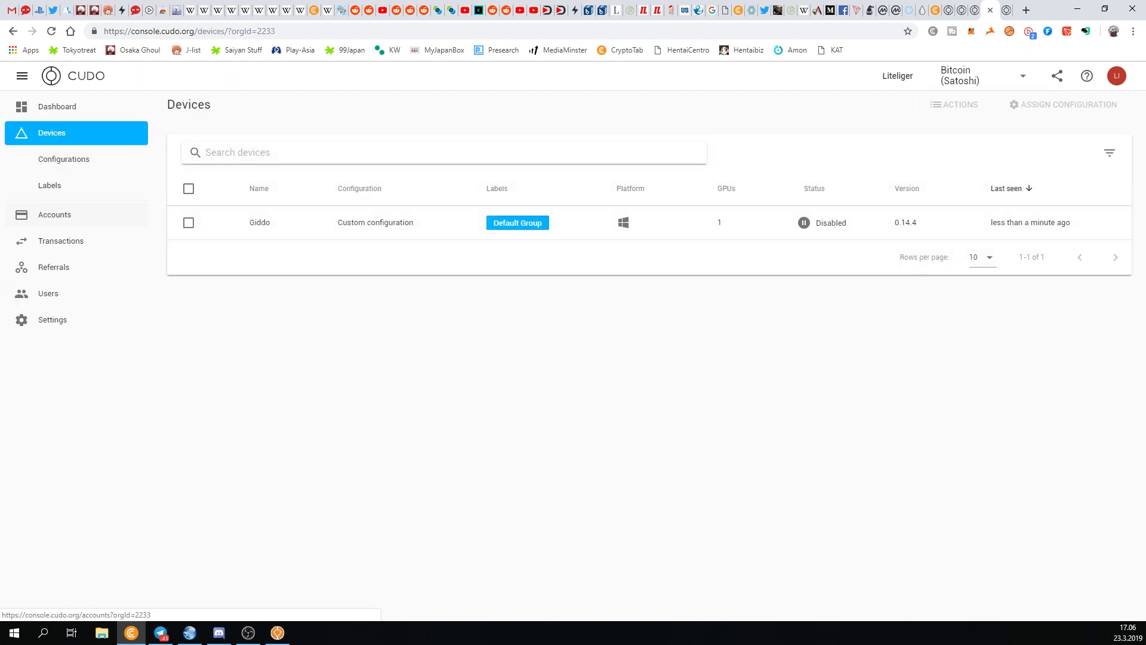
left_click(54, 214)
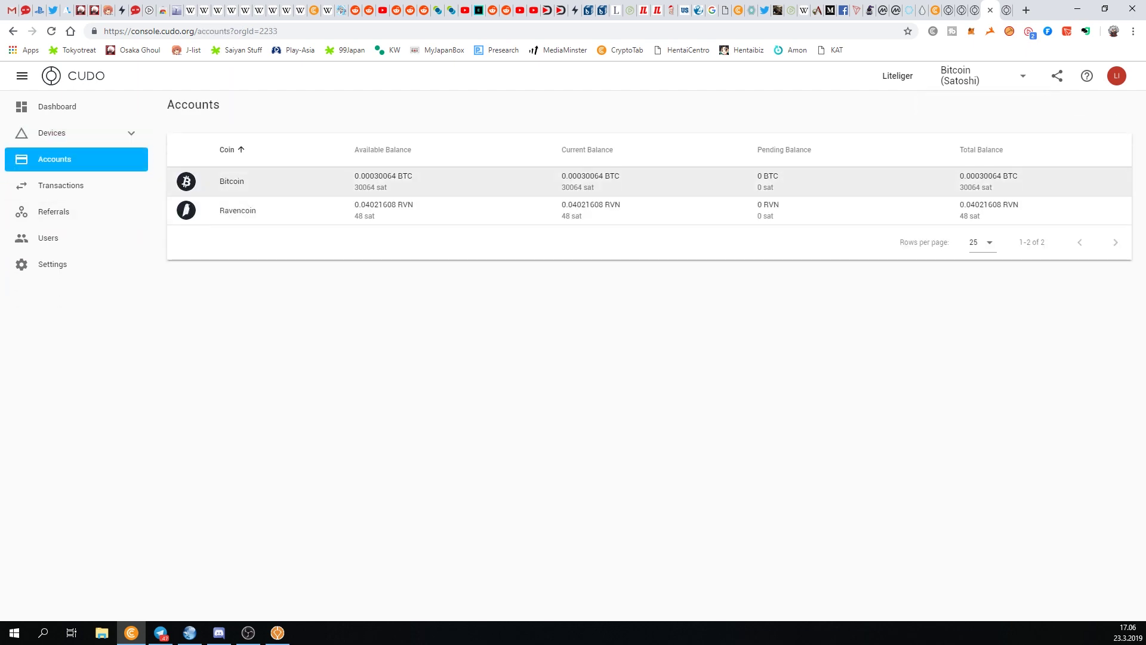
- Sort the Accounts table by Current Balance, then return to the Cudo Miner desktop app
left_click(983, 76)
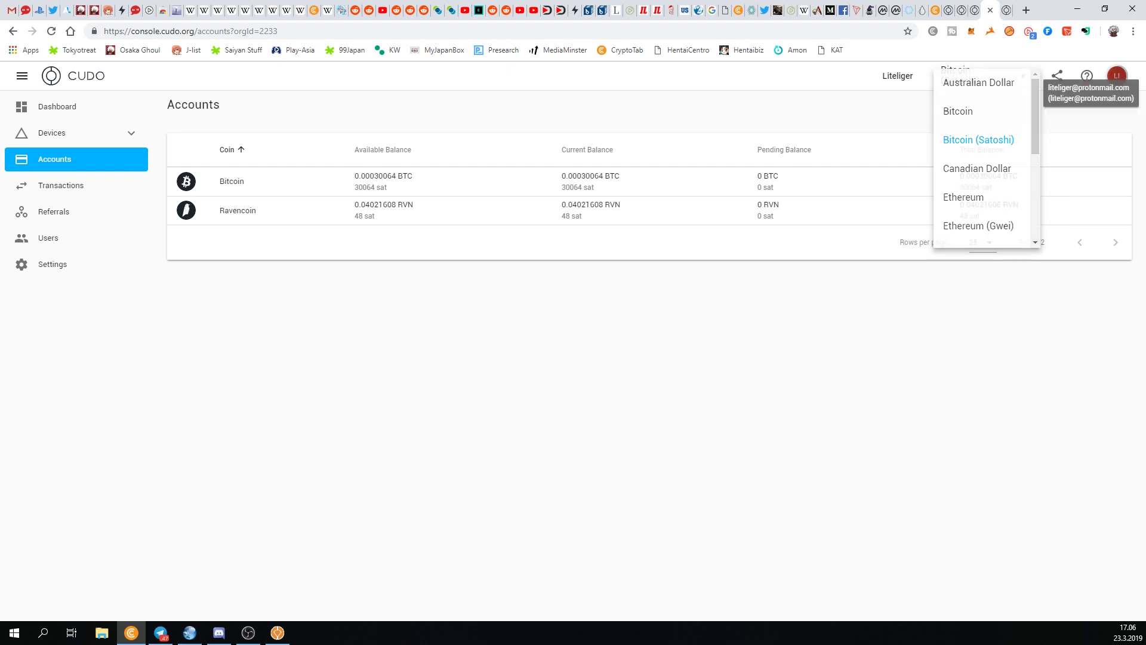
left_click(1116, 76)
key("Escape")
left_click(588, 149)
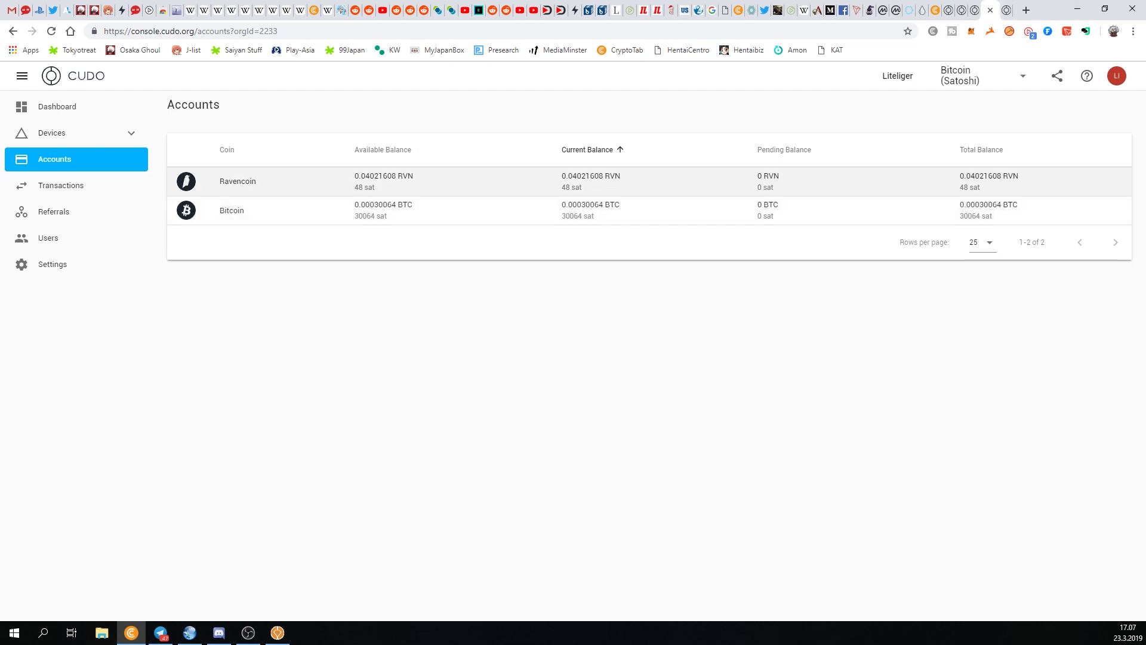
key("alt+Tab")
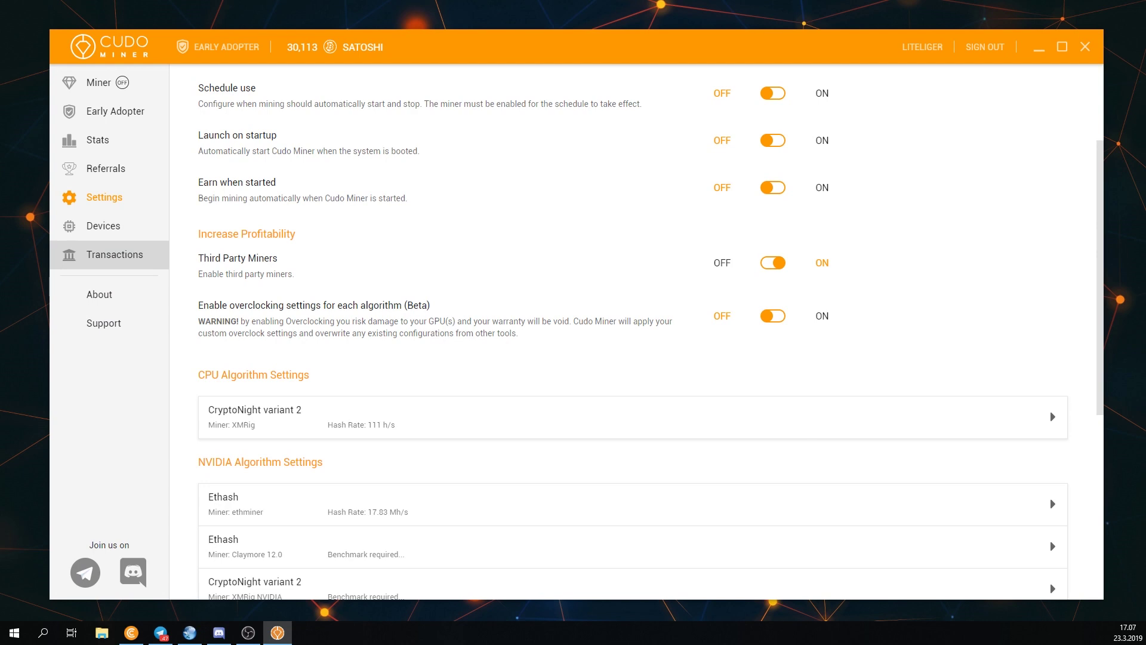
- Scroll to the top of Settings and return to the Miner dashboard
scroll(633, 332, "up", 1)
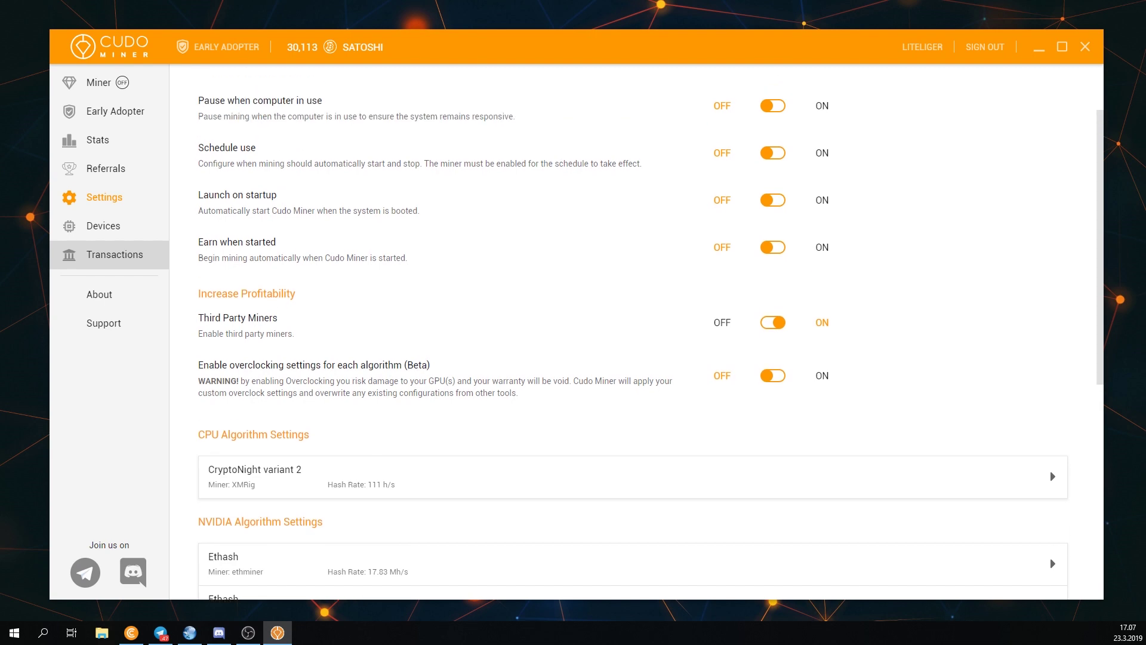
scroll(633, 332, "up", 1)
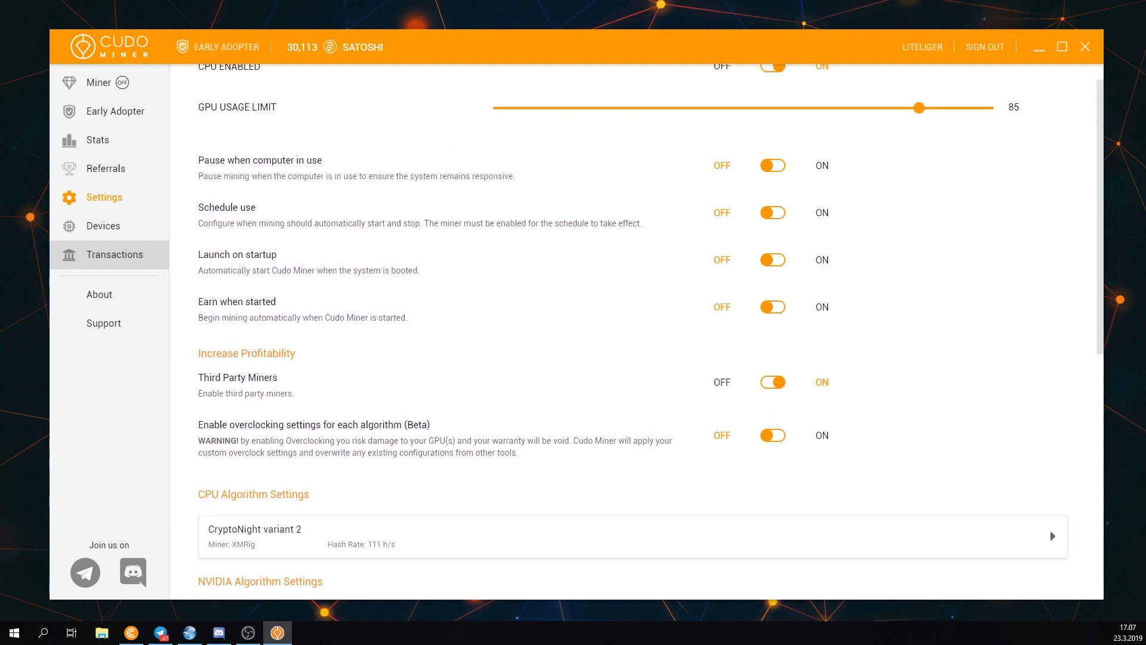
left_click(99, 83)
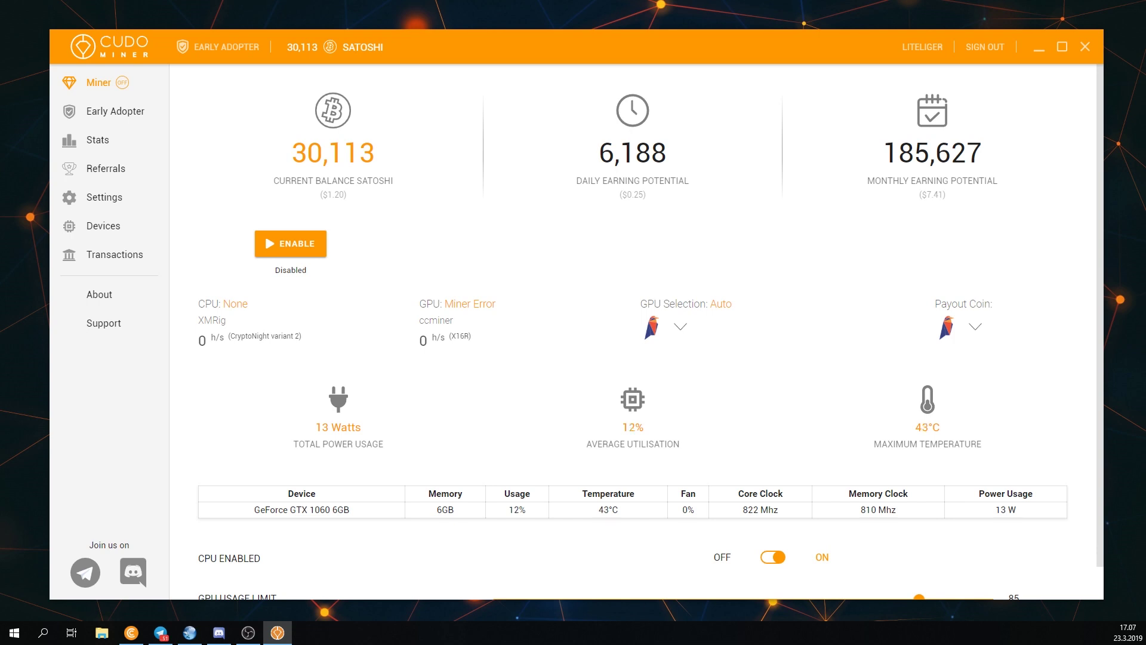
left_click(680, 326)
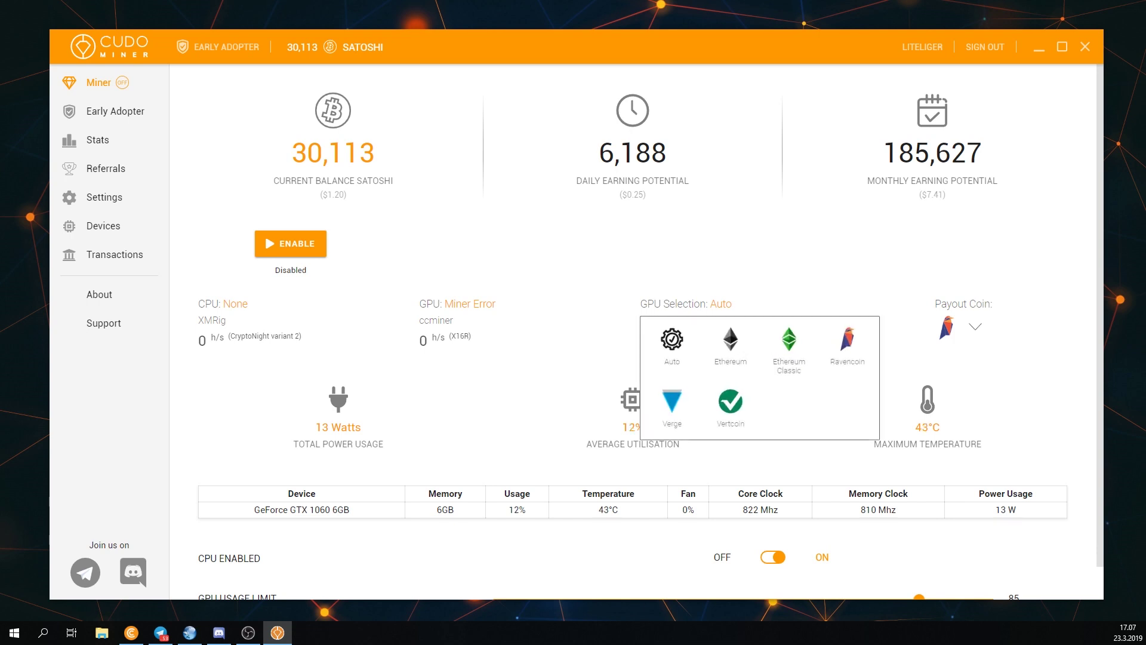
left_click(975, 326)
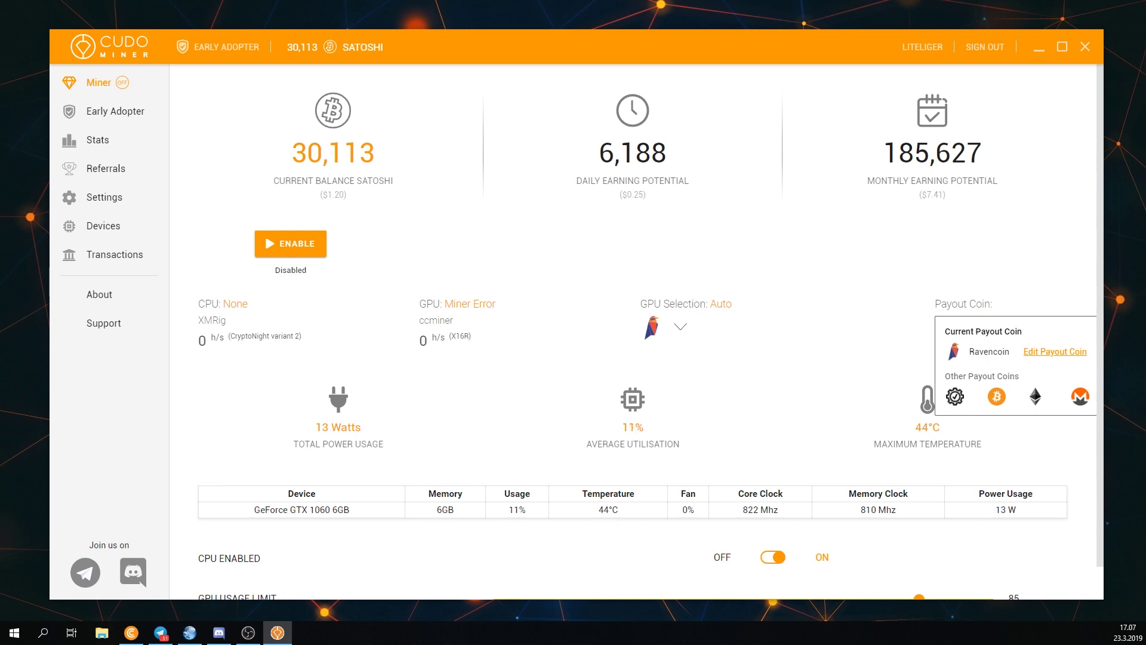
left_click(663, 327)
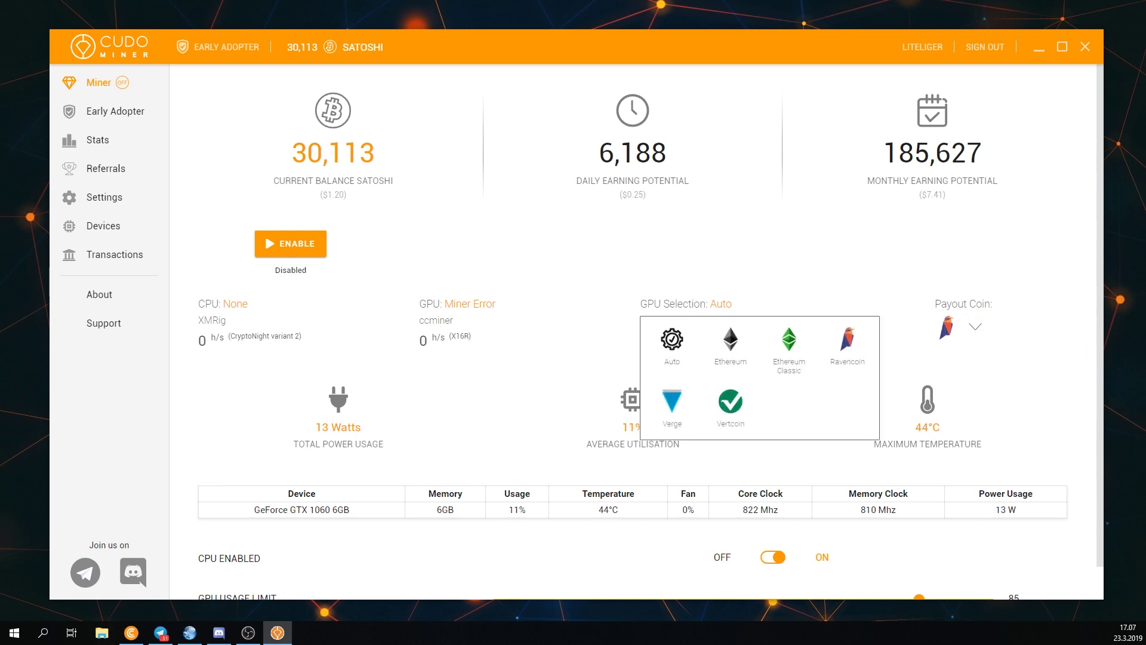
left_click(848, 340)
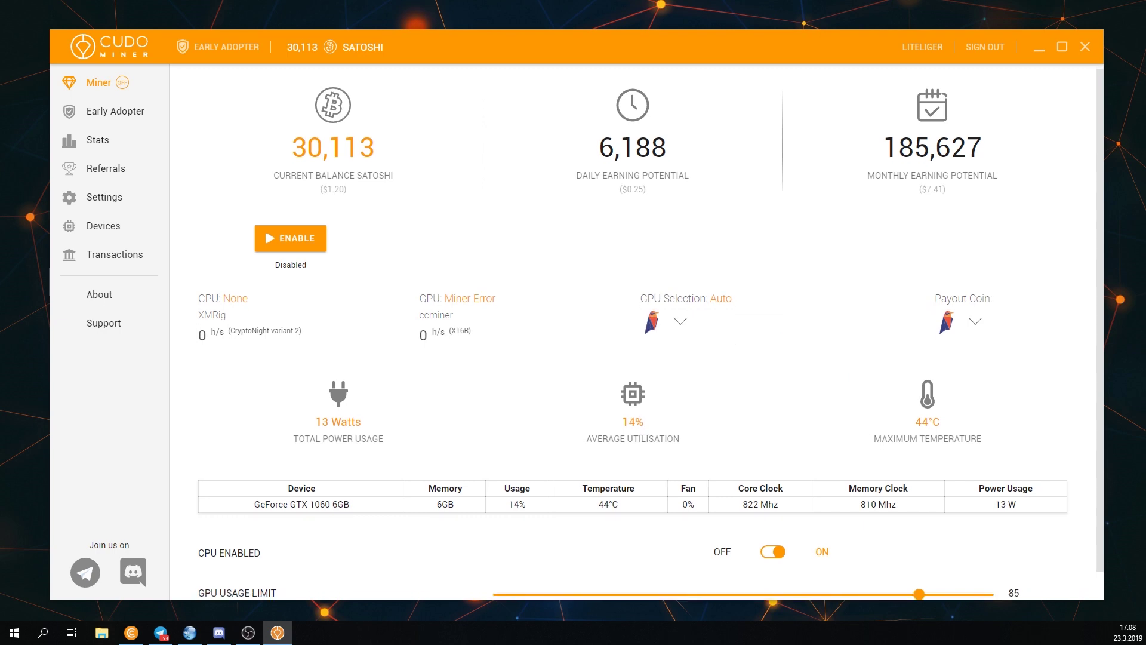
scroll(650, 331, "down", 1)
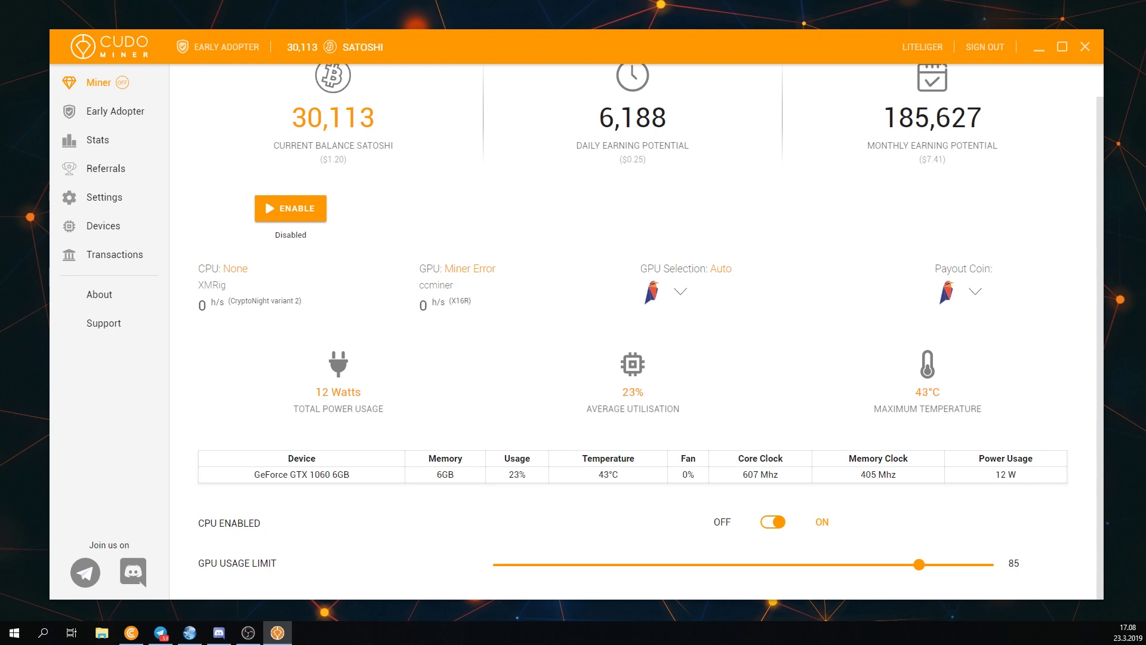
scroll(650, 332, "up", 1)
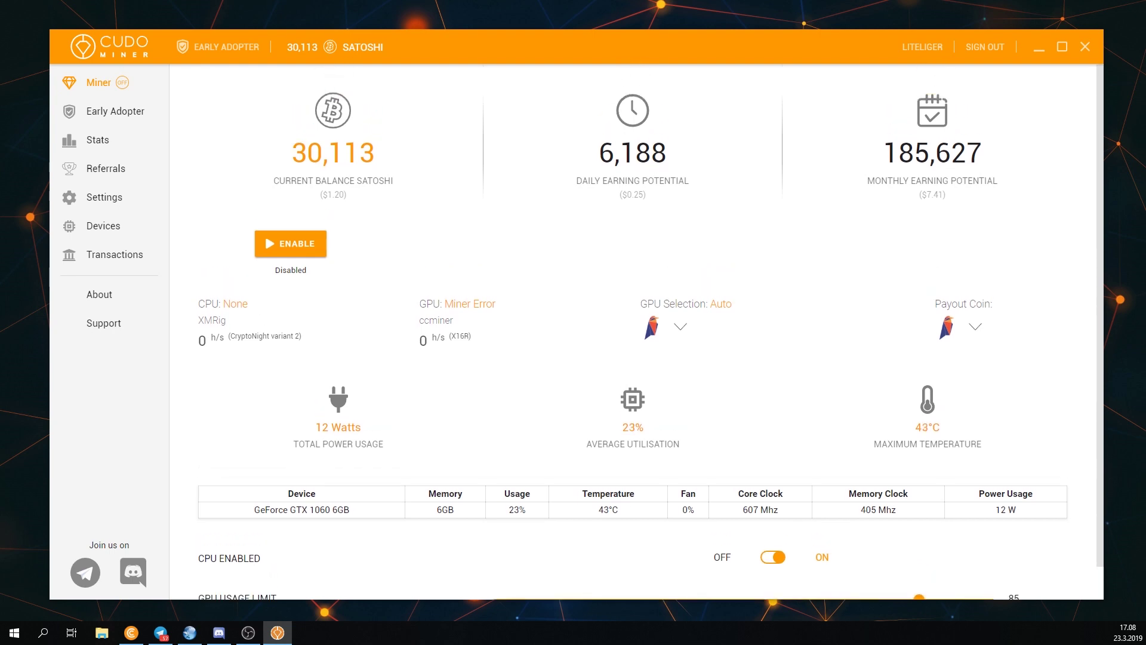
- Enable mining so XMRig mines Monero on the CPU at about 64 h/s
left_click(290, 243)
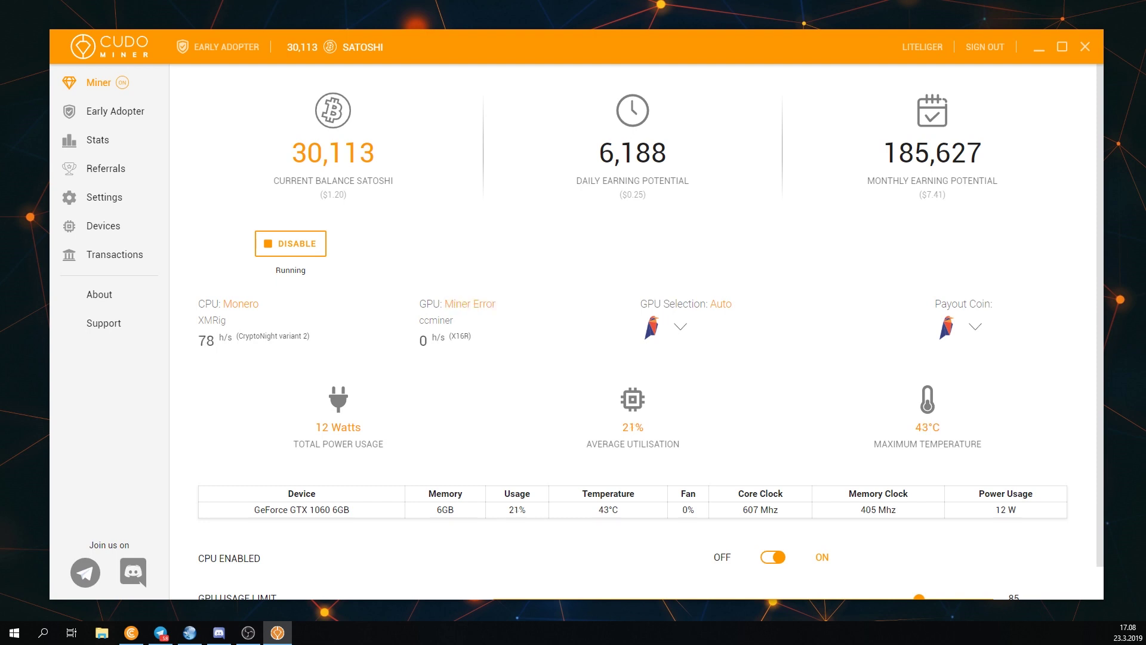
scroll(651, 331, "down", 1)
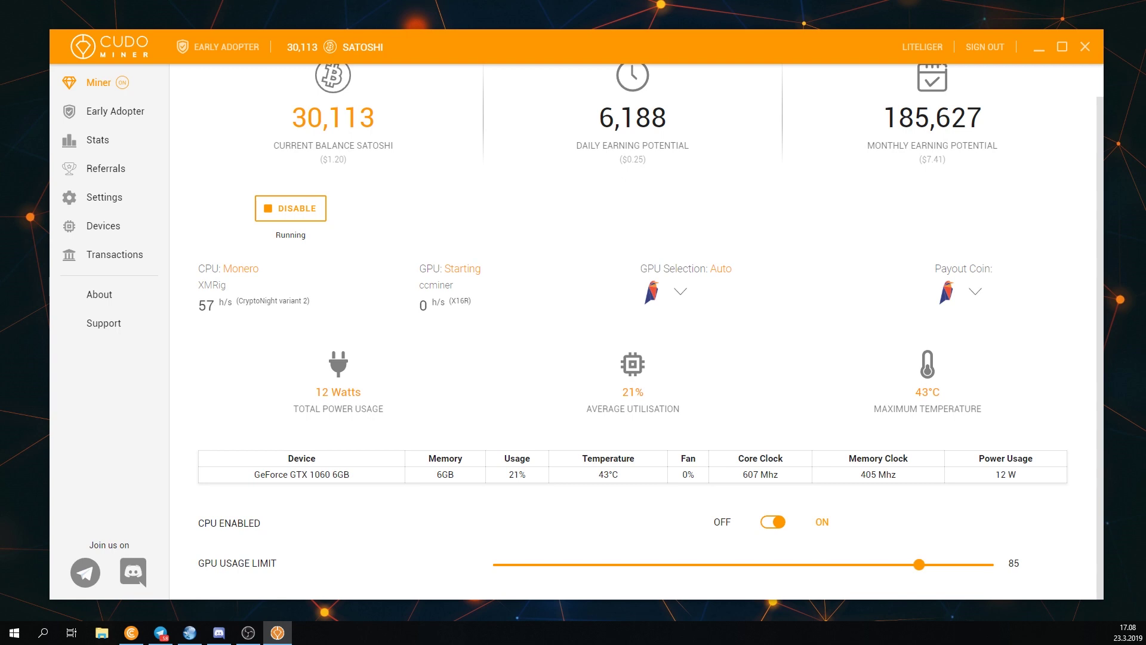
scroll(651, 331, "up", 1)
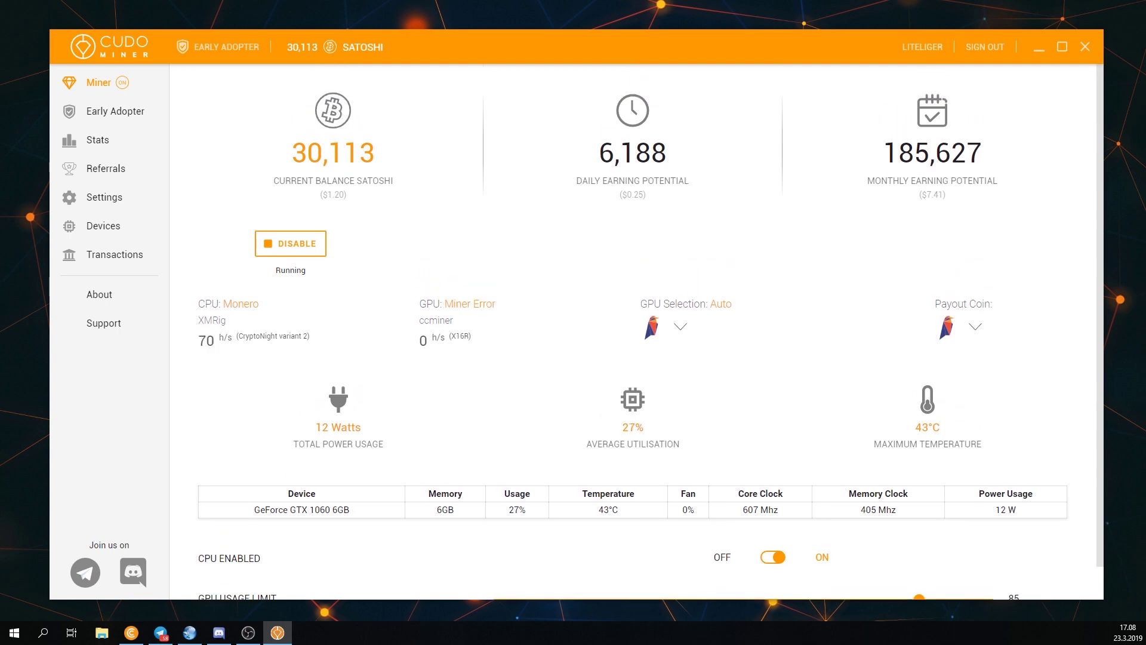
scroll(651, 332, "down", 1)
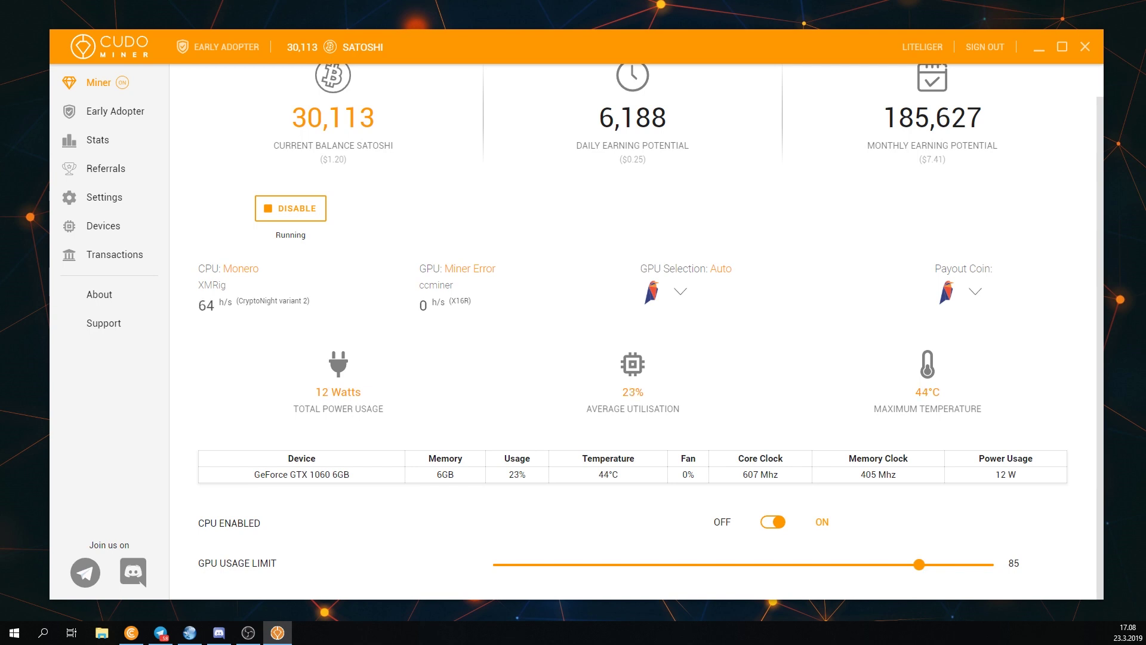
- Set GPU Selection to Ethereum so ethminer runs at about 17.17 Mh/s
left_click(680, 291)
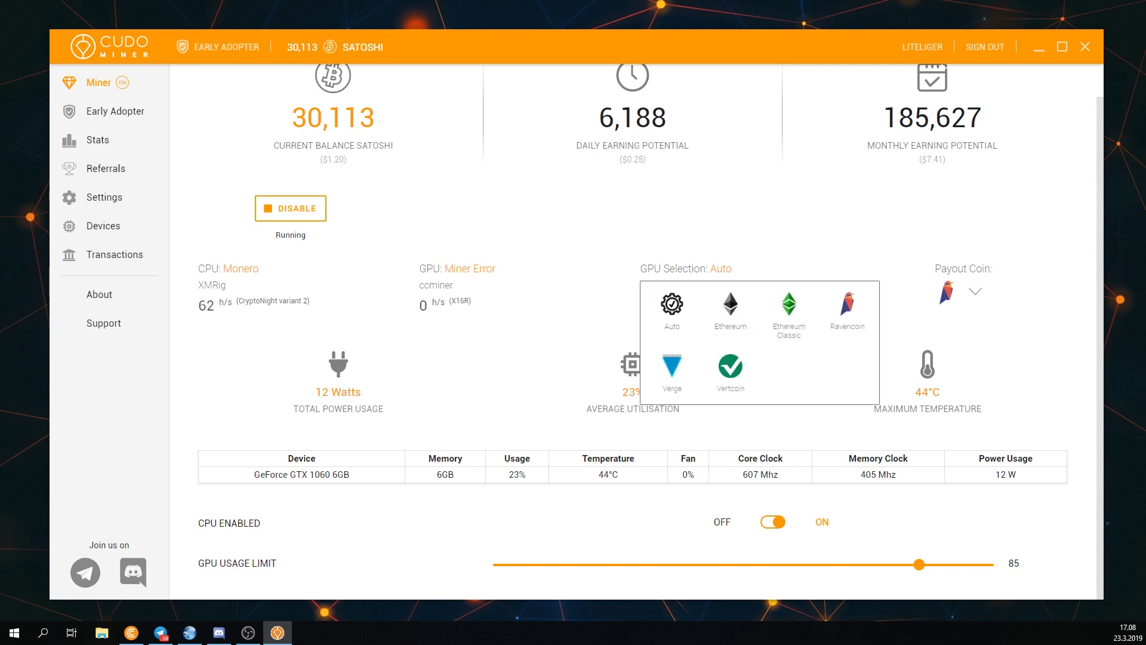
left_click(730, 306)
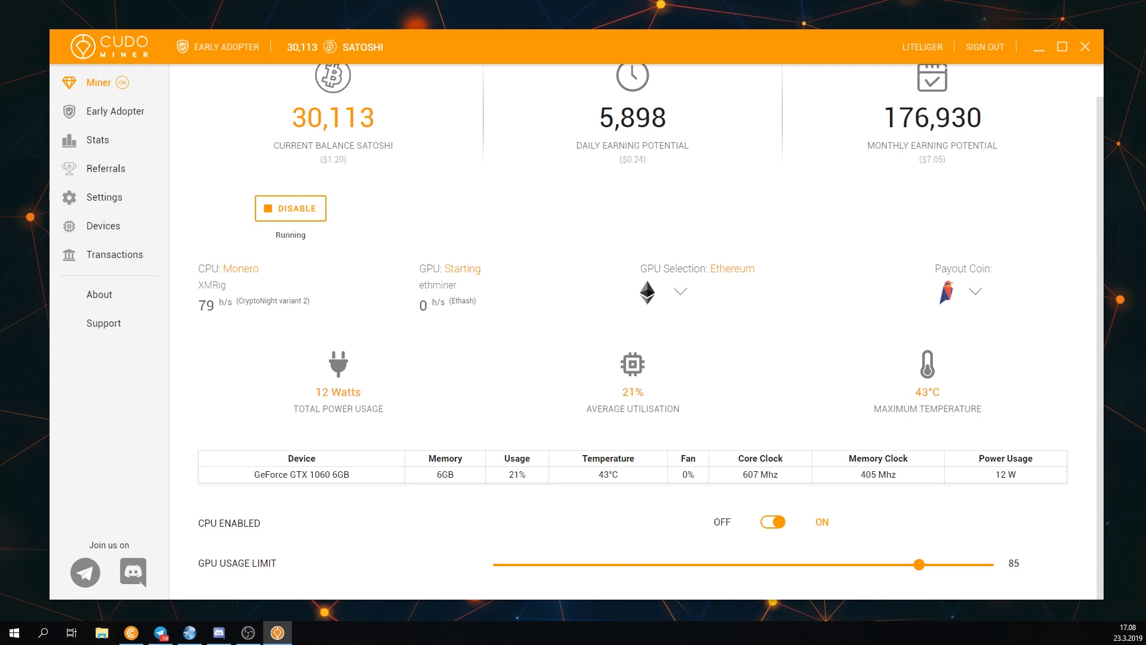
scroll(651, 331, "up", 1)
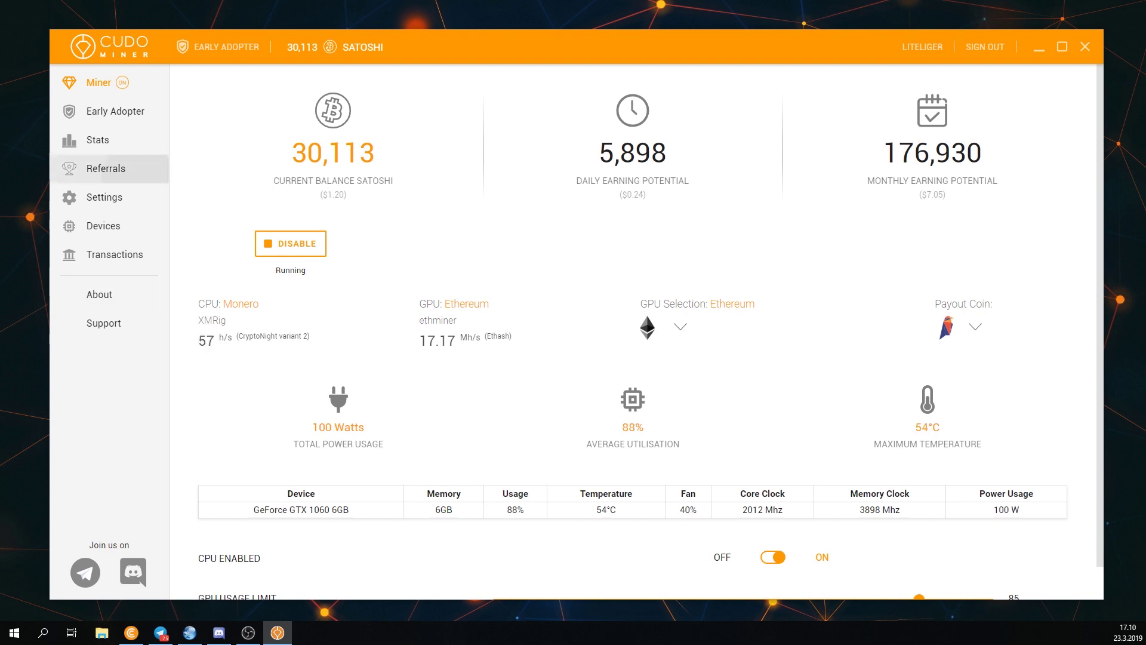
left_click(105, 168)
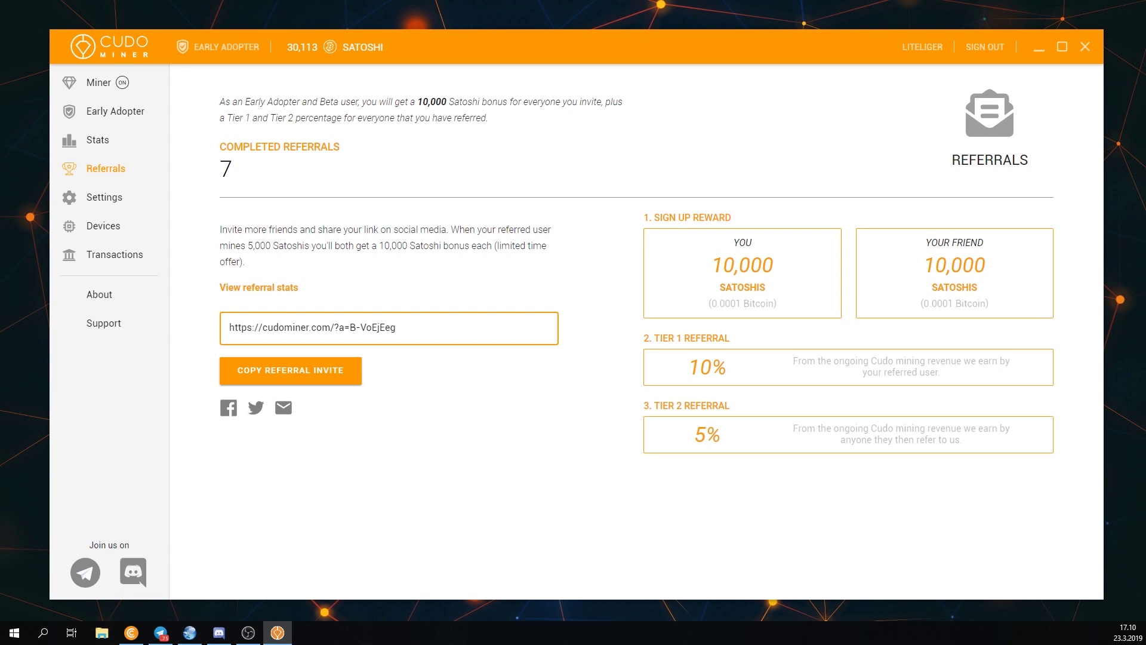
left_click(99, 82)
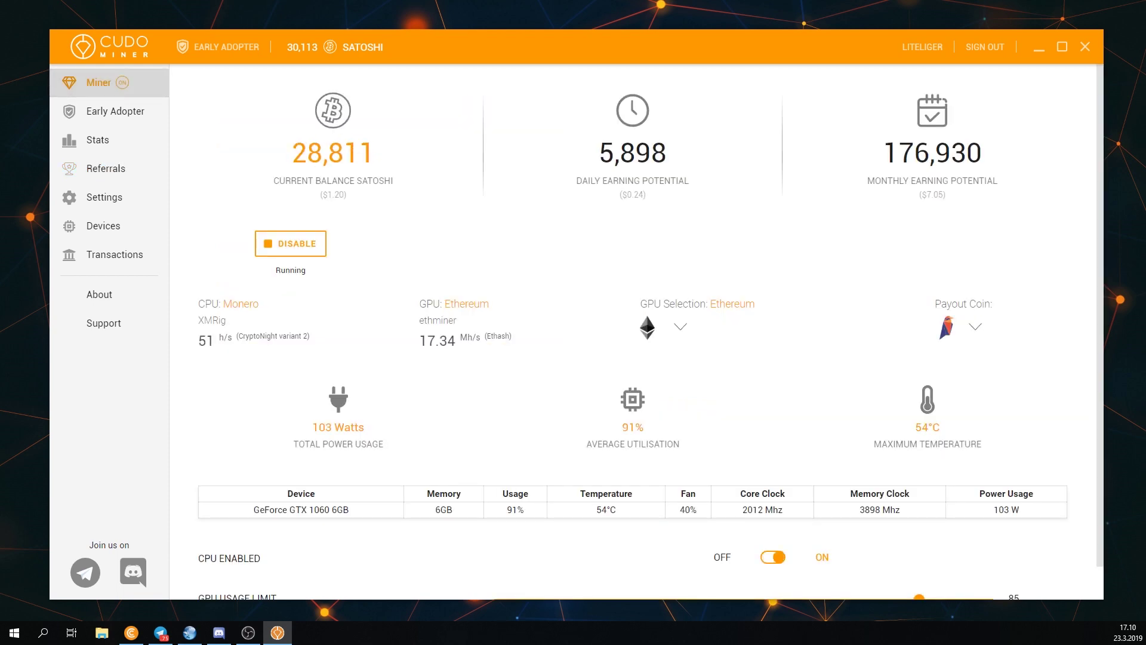